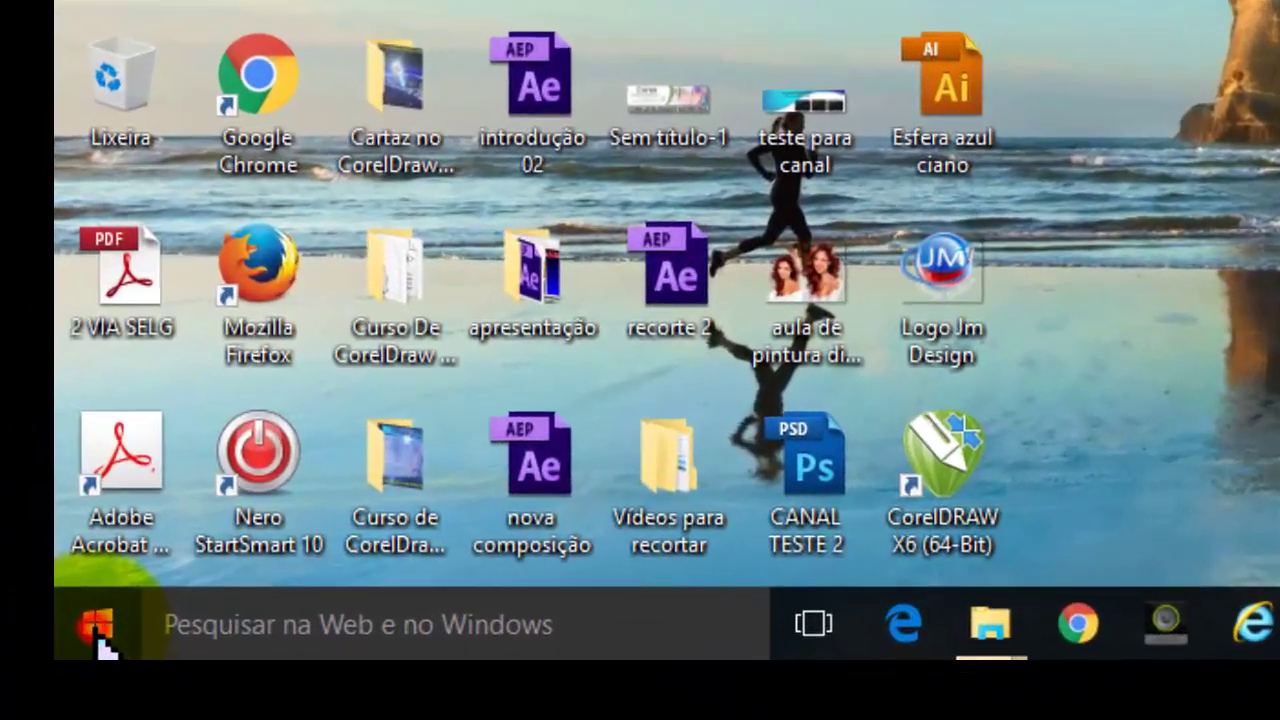
In the Start menu's full apps list, scroll down to the Adobe Photoshop CS5 (64 Bit) entry
left_click(98, 630)
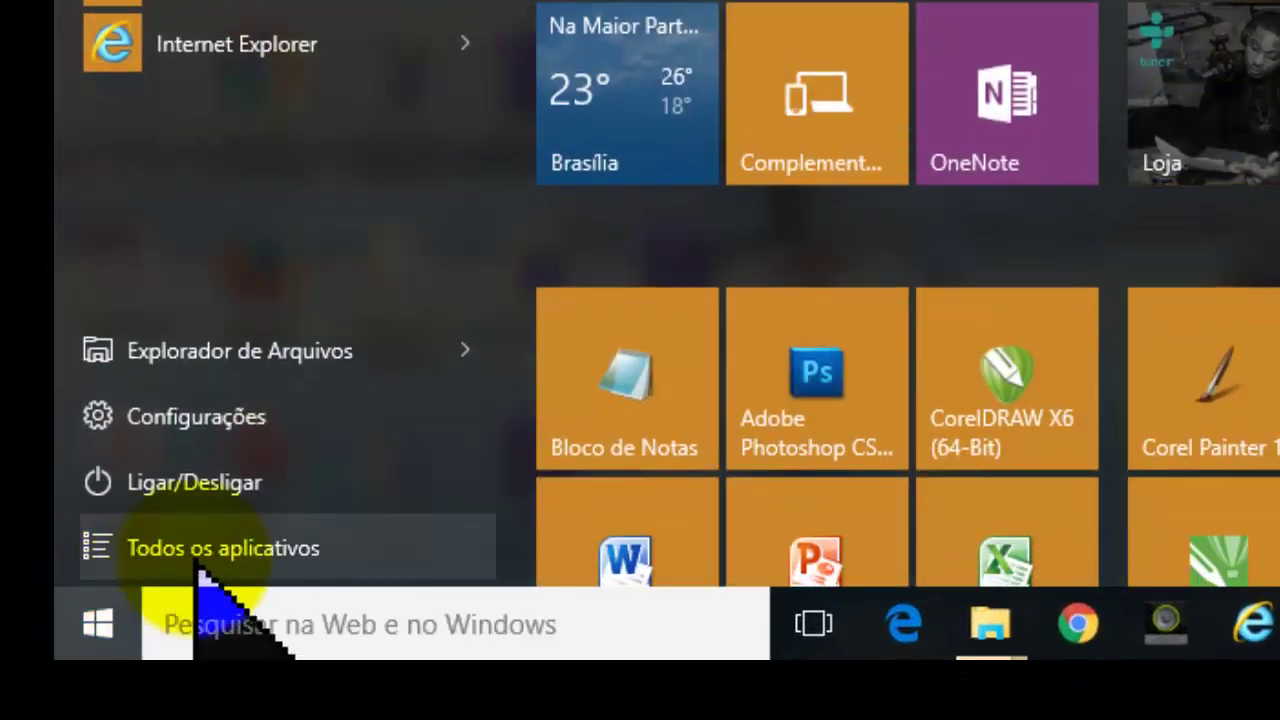
left_click(233, 550)
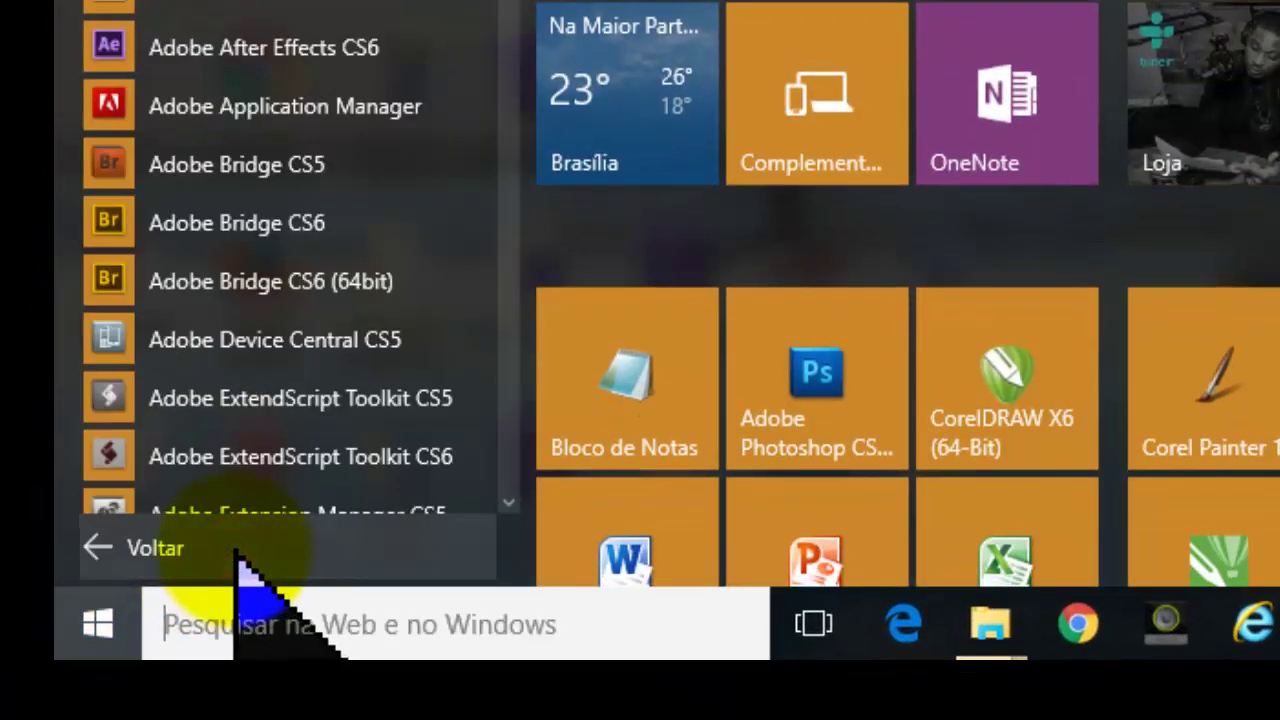
scroll(234, 470, "down", 2)
scroll(230, 440, "down", 3)
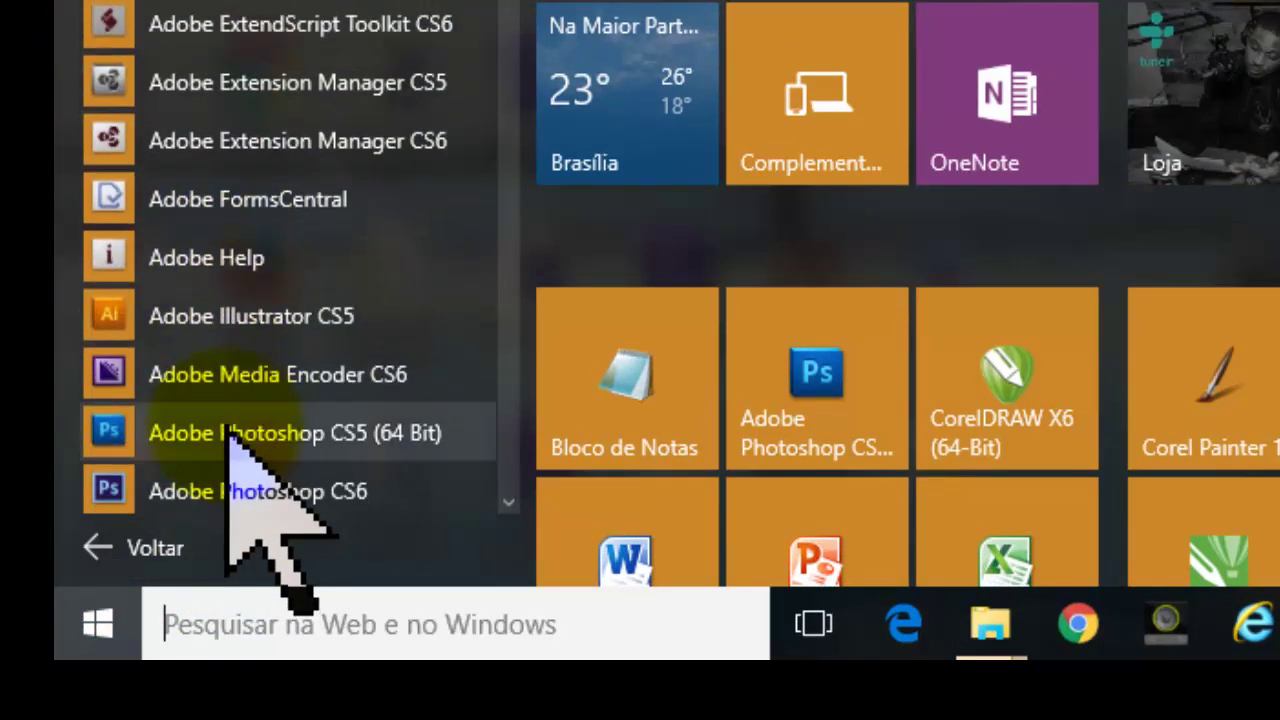
scroll(229, 430, "down", 2)
scroll(229, 425, "down", 2)
scroll(229, 429, "down", 3)
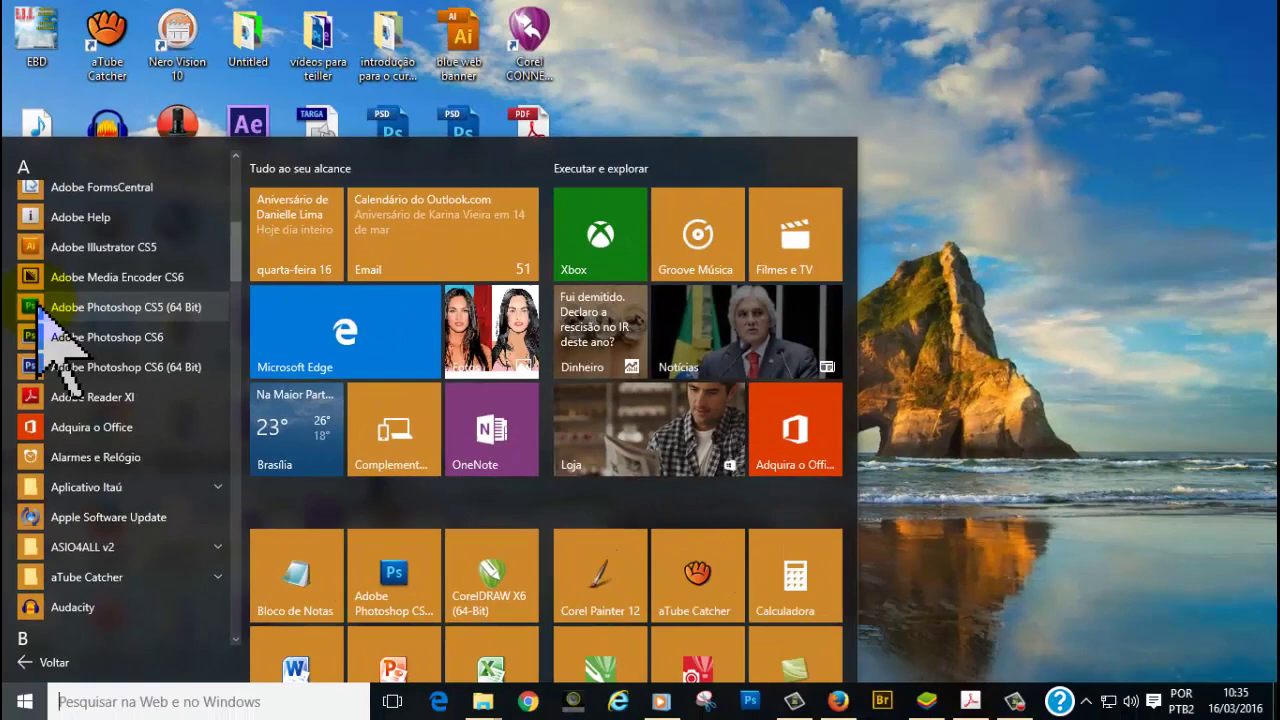
Launch Adobe Photoshop CS5 (64 Bit) from the Start menu apps list
left_click(40, 318)
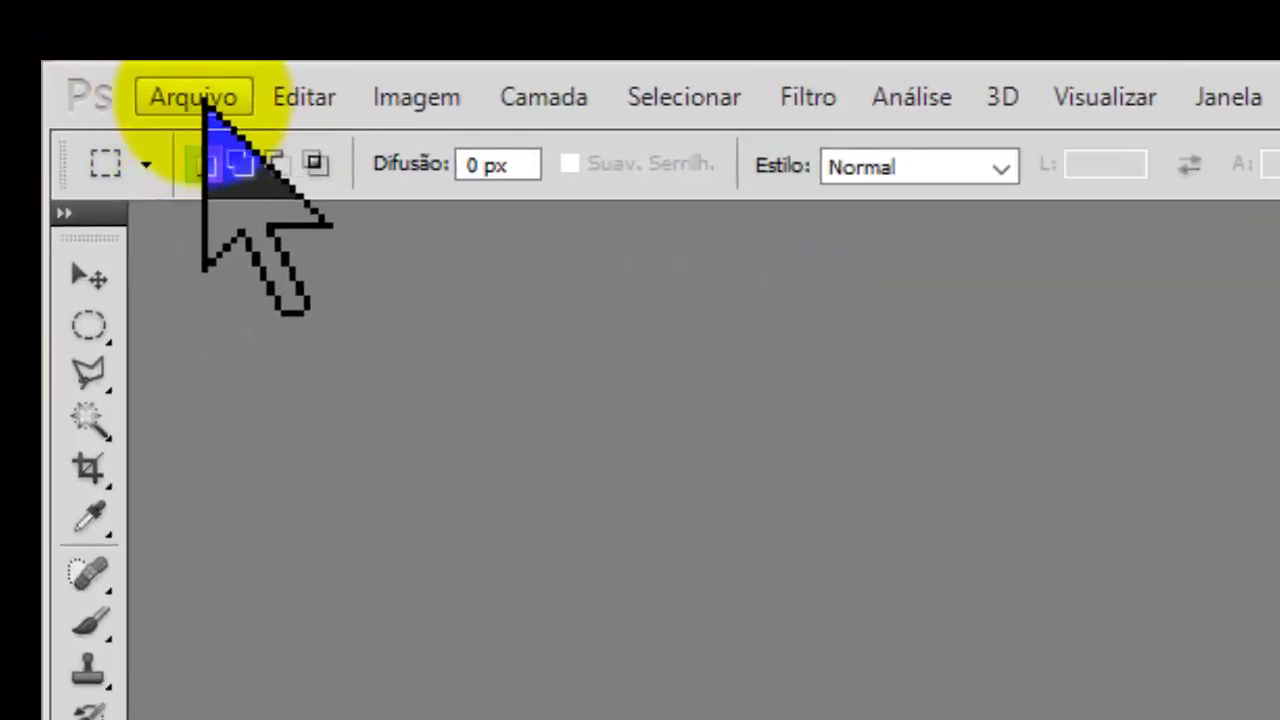
Open the Arquivo > Novo dialog showing 16,02 × 11,99 cm, white background, and shift it slightly left
left_click(180, 98)
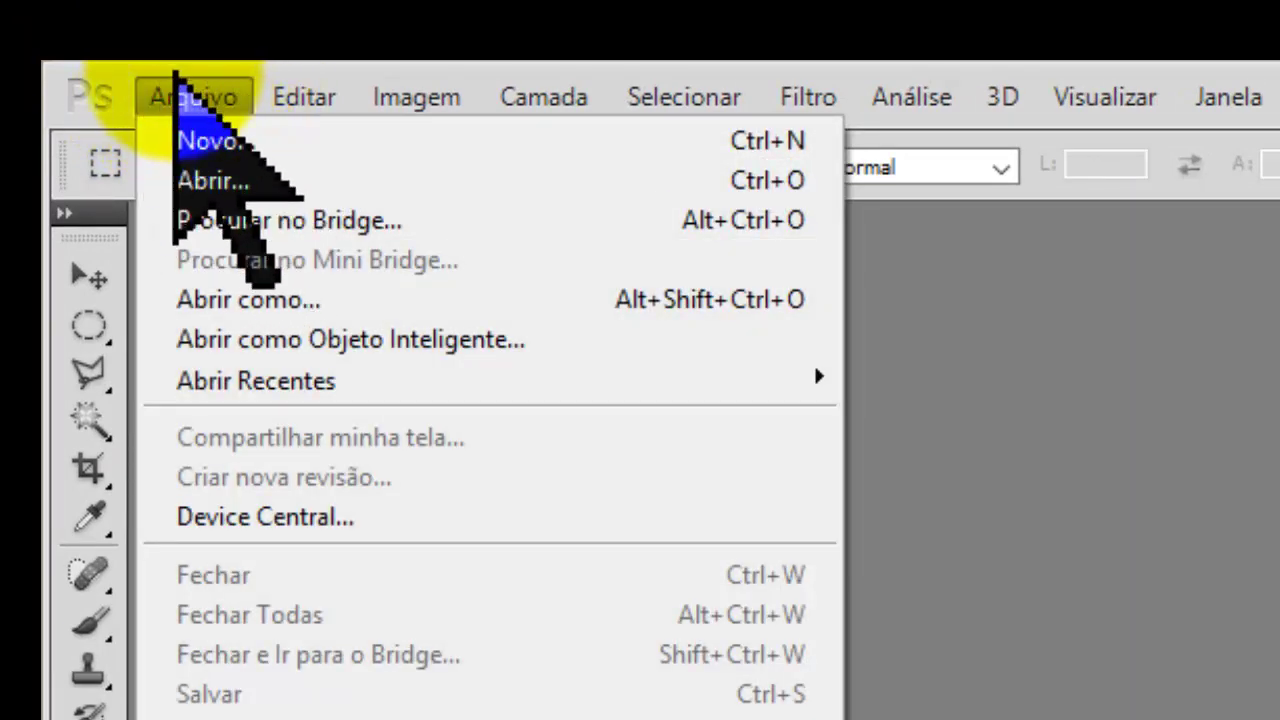
left_click(253, 142)
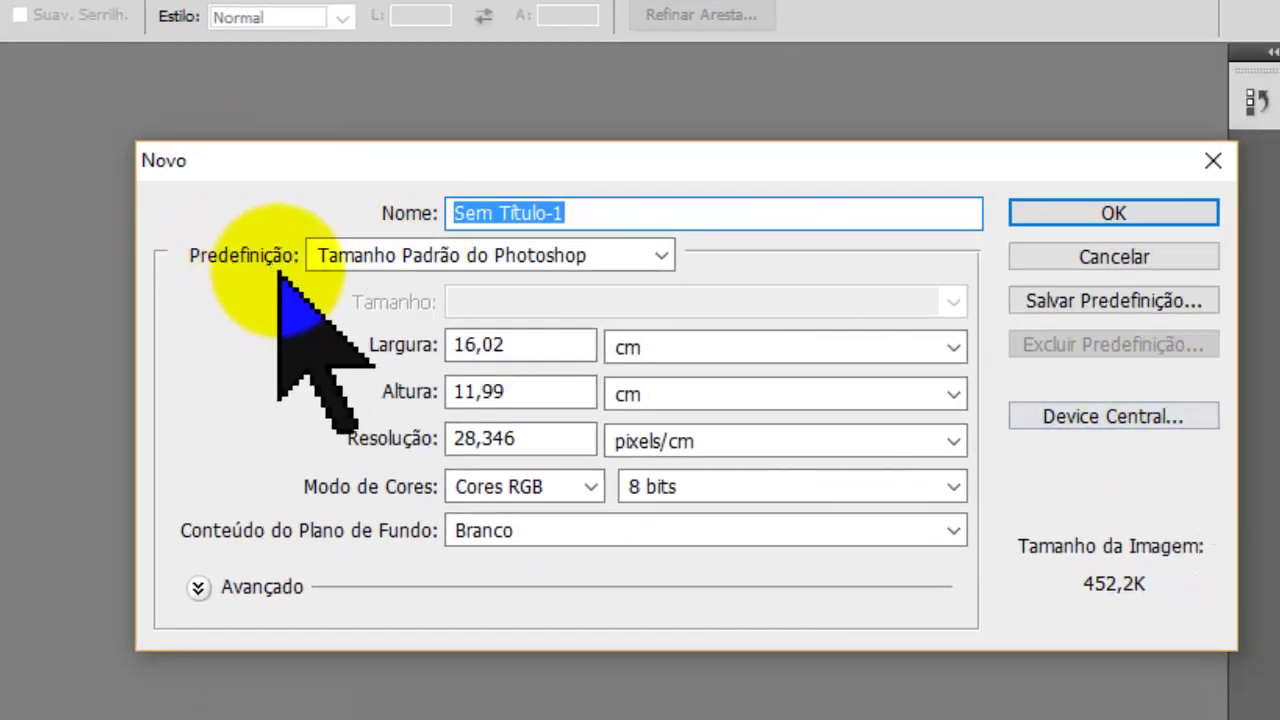
left_click_drag(729, 160, 633, 124)
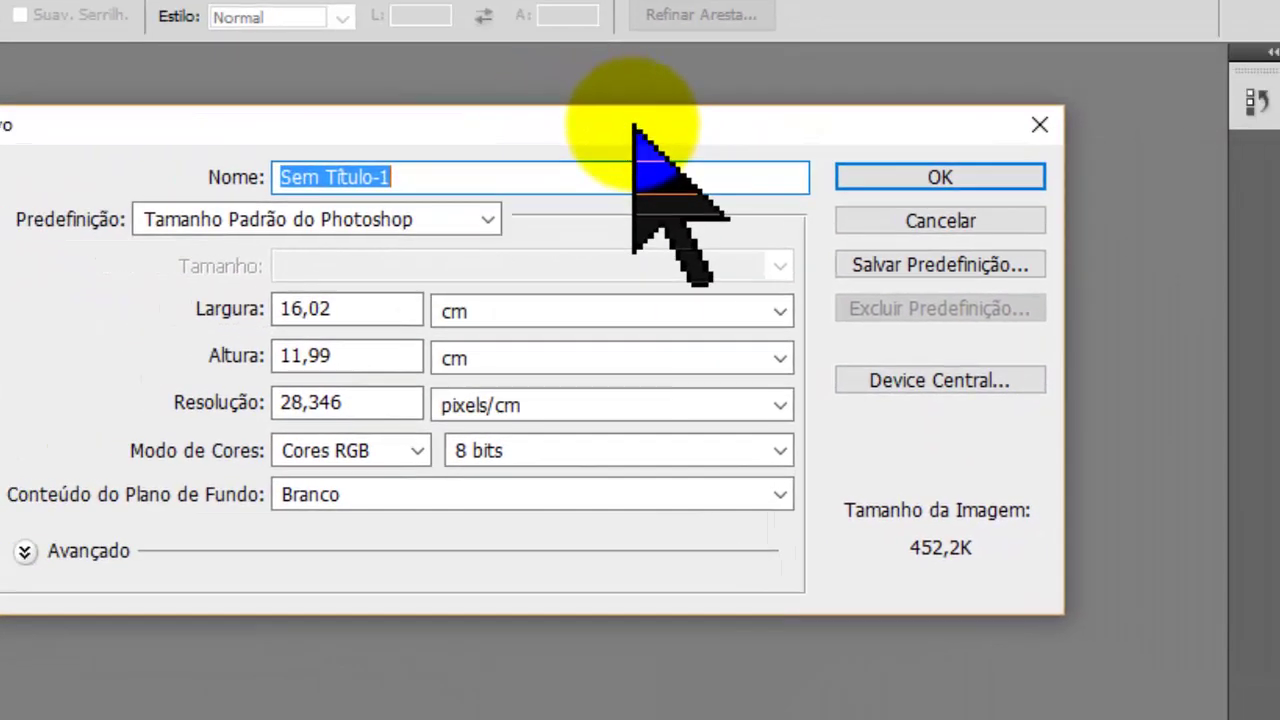
Accept the default Novo settings to create the blank white document Sem Título-1
left_click(914, 174)
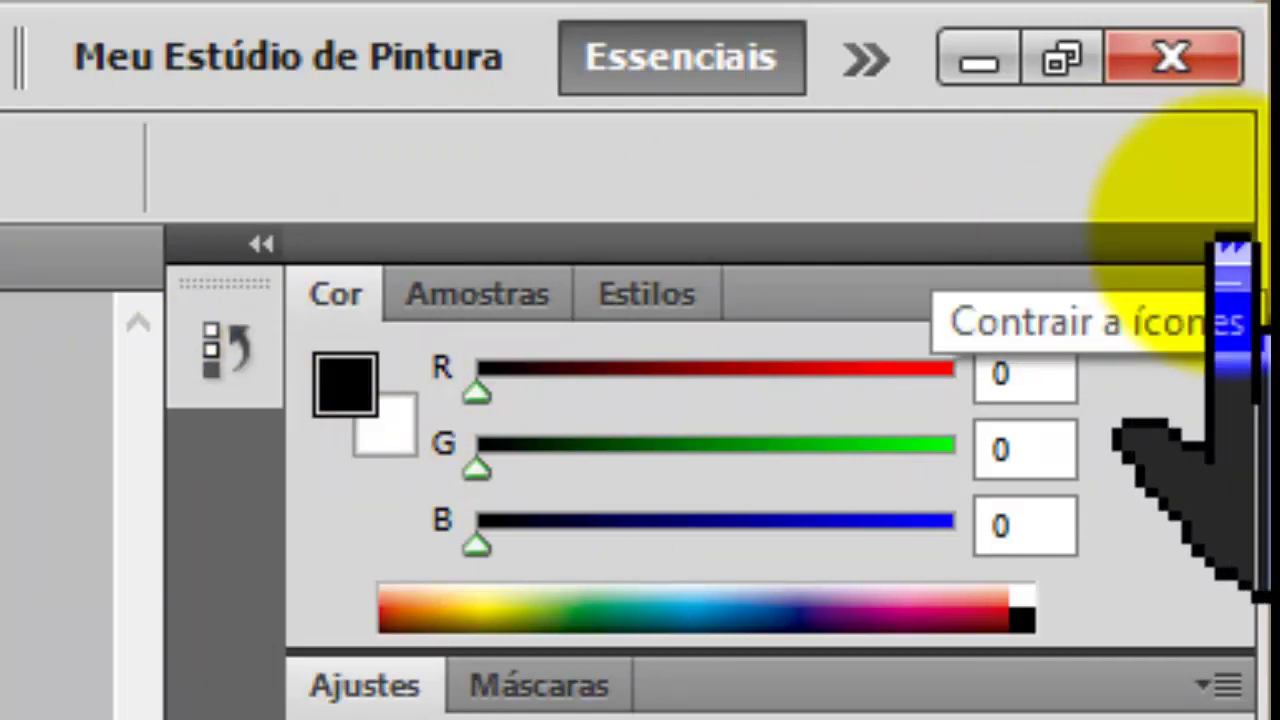
Toggle the panel dock, open and close Histórico, then leave the dock collapsed to labelled icons
left_click(1232, 248)
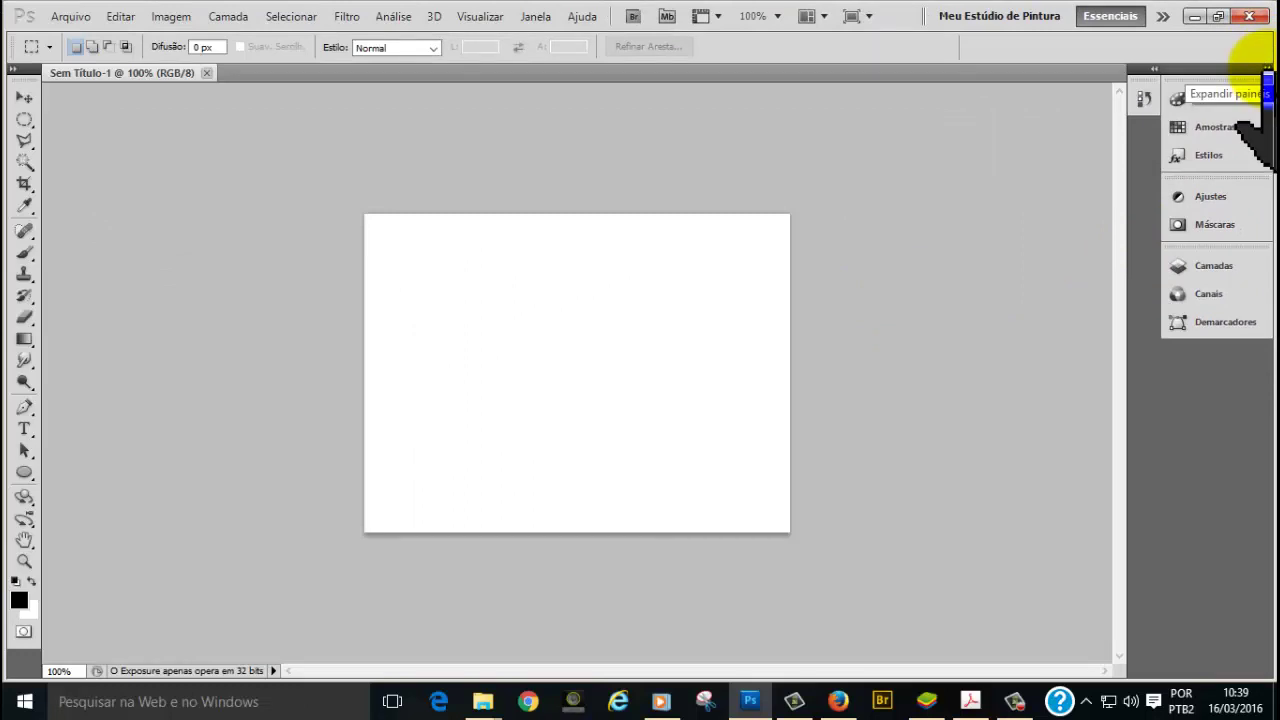
left_click(1266, 80)
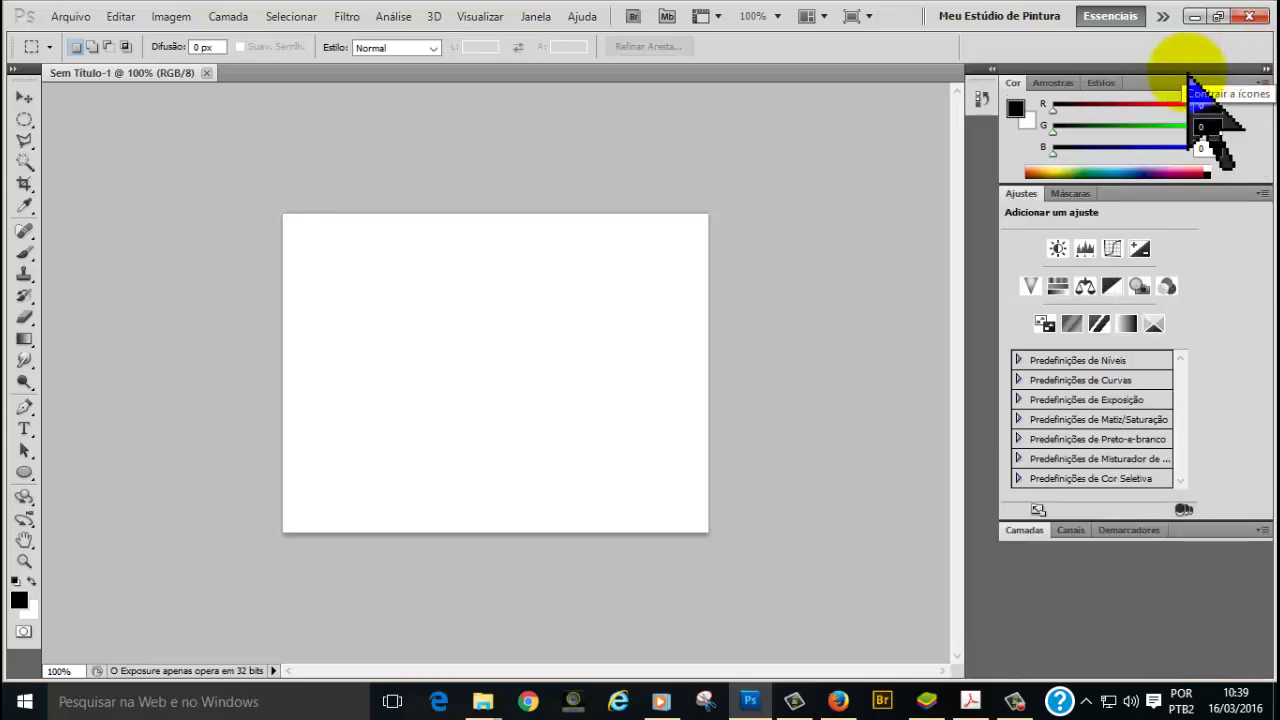
left_click(982, 95)
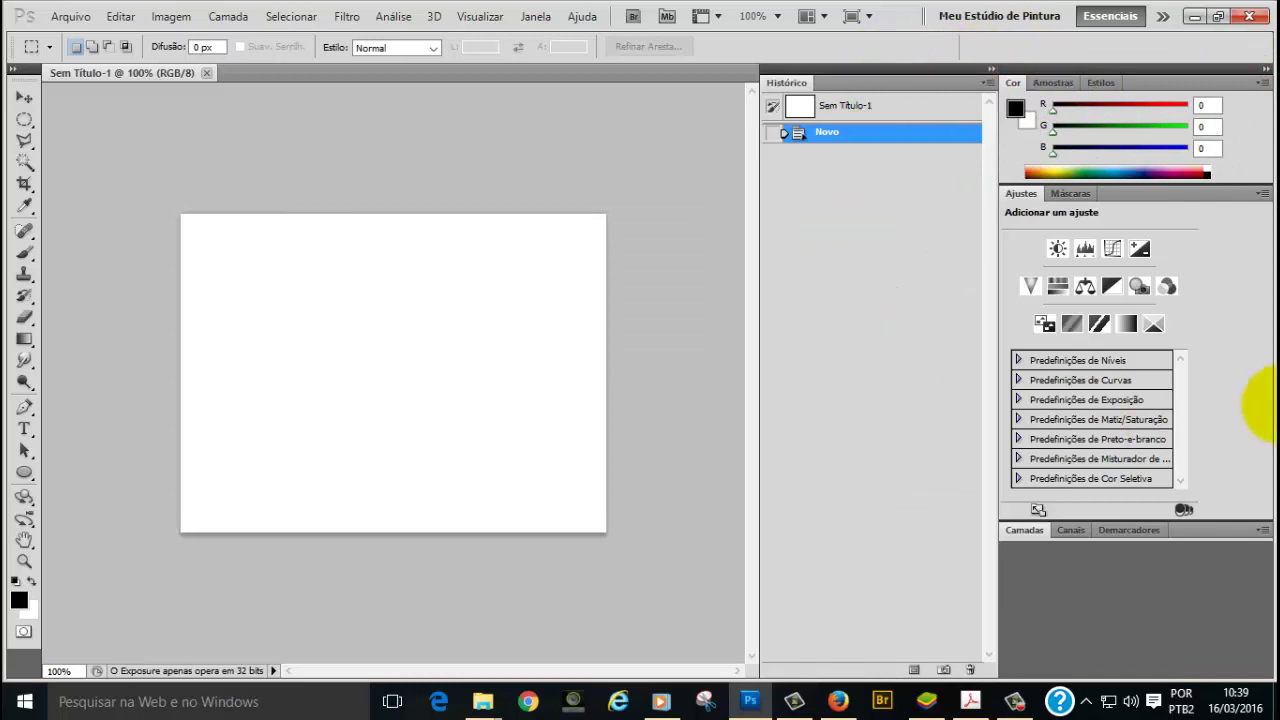
left_click(993, 72)
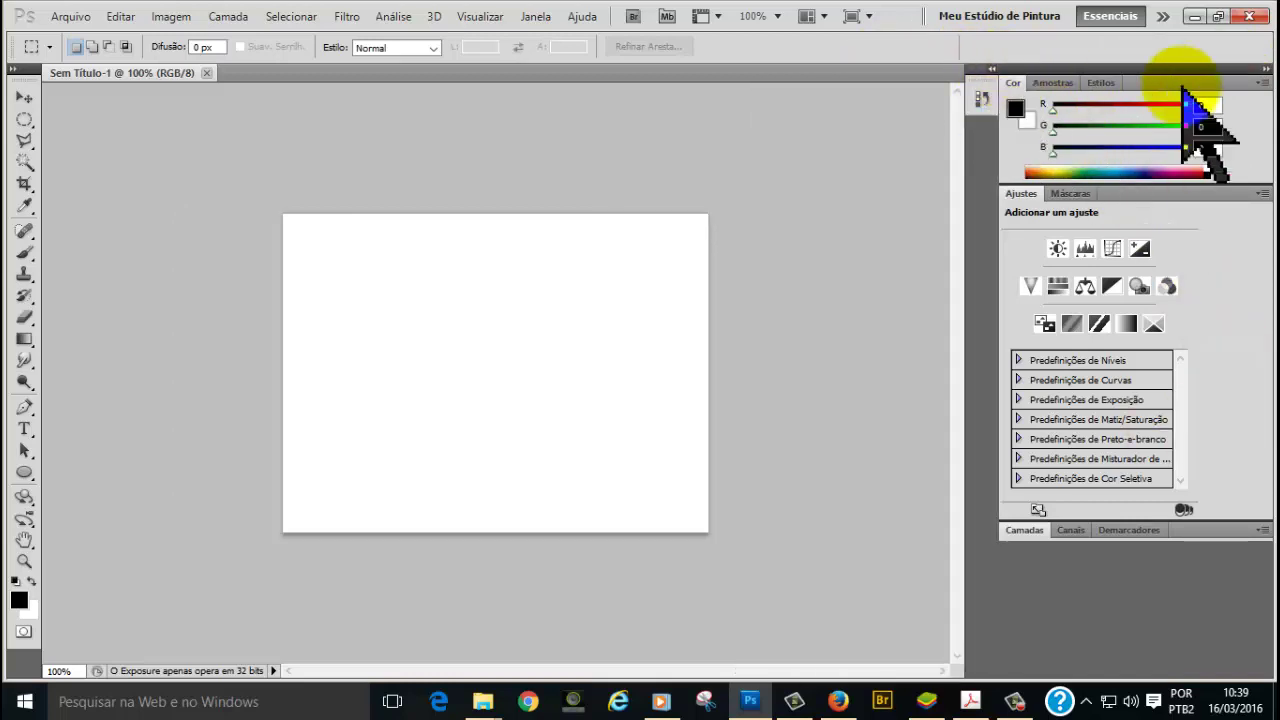
left_click(1265, 70)
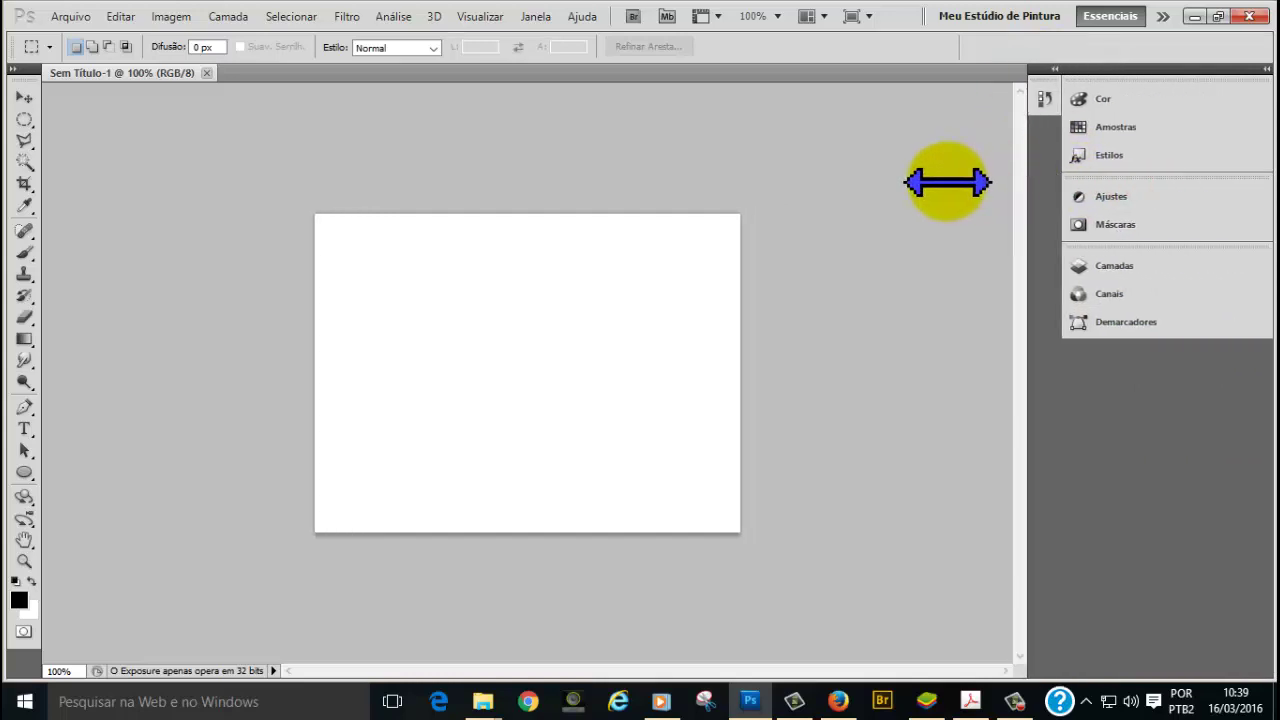
Drag the collapsed dock's left edge narrower, then wider again so panel names show
mouse_move(1162, 183)
left_mouse_down()
mouse_move(1081, 200)
mouse_move(1227, 200)
left_mouse_up()
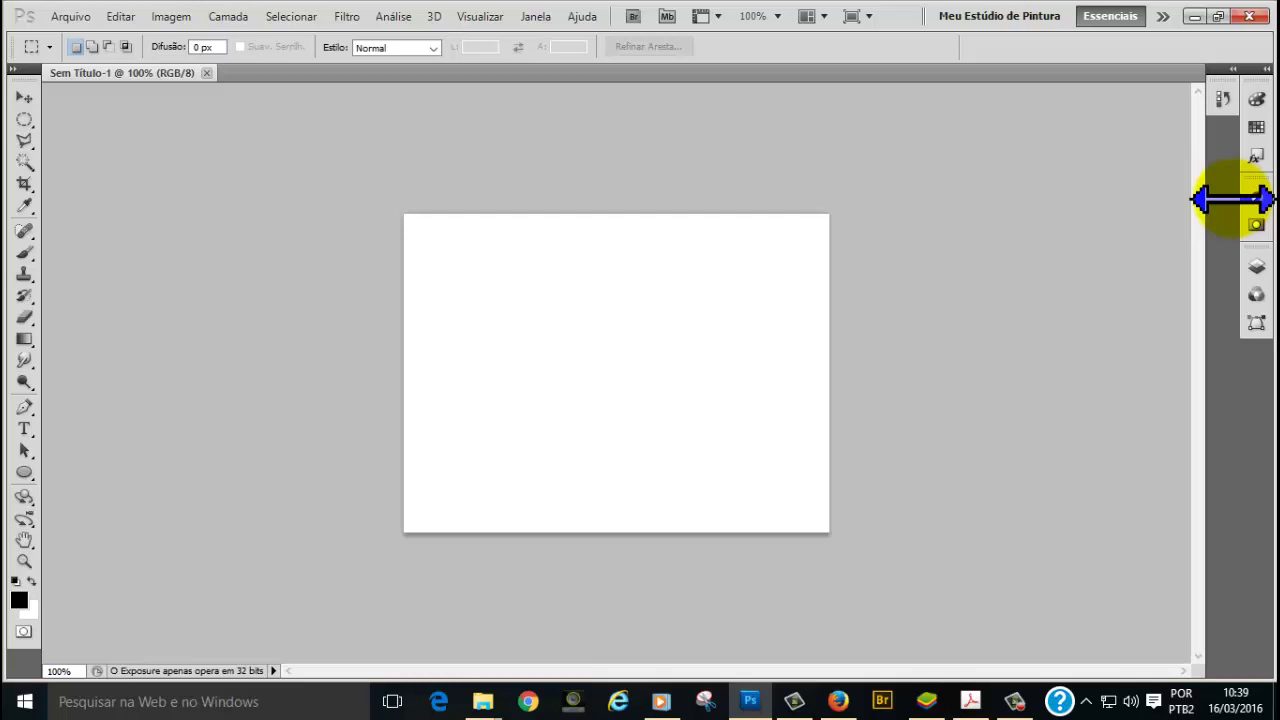
mouse_move(1232, 198)
left_mouse_down()
mouse_move(985, 182)
mouse_move(1243, 200)
mouse_move(1043, 197)
mouse_move(1245, 203)
mouse_move(1069, 200)
mouse_move(1249, 206)
mouse_move(1047, 212)
mouse_move(1220, 206)
mouse_move(1155, 206)
left_mouse_up()
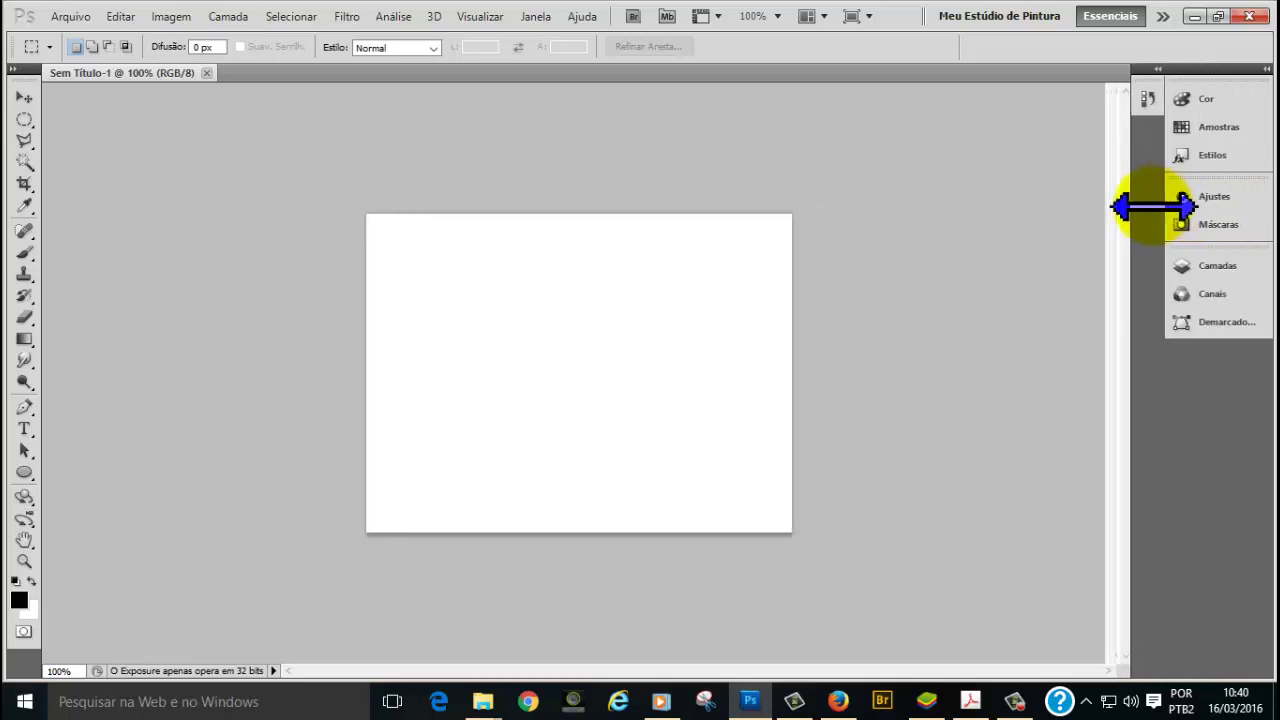